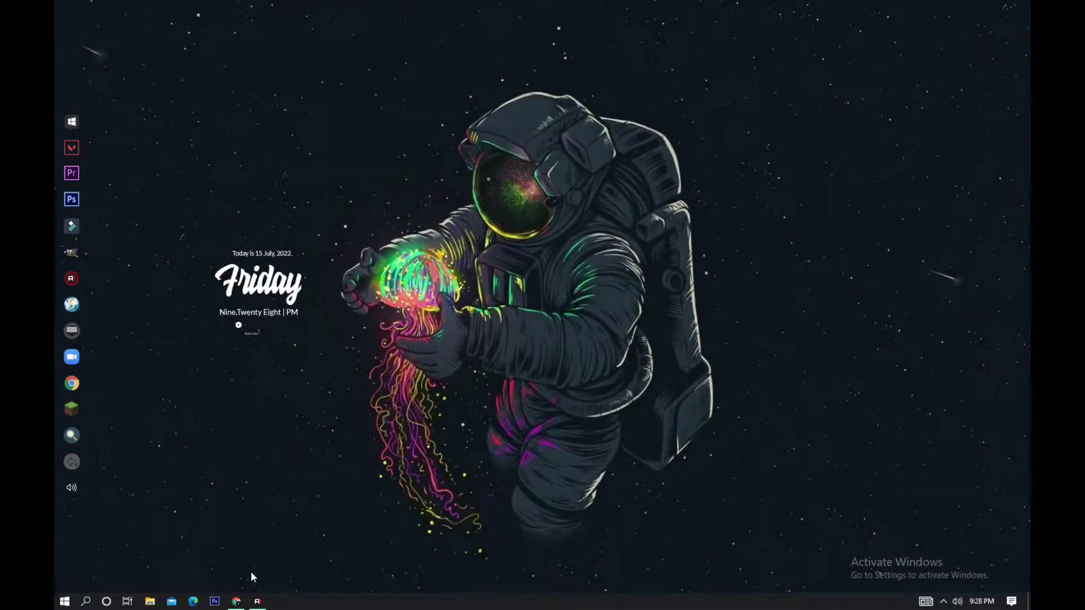
# - Download the OptiFine HD U H8 jar for Minecraft 1.19, skipping the ad and resuming the failed download
pyautogui.click(236, 601)
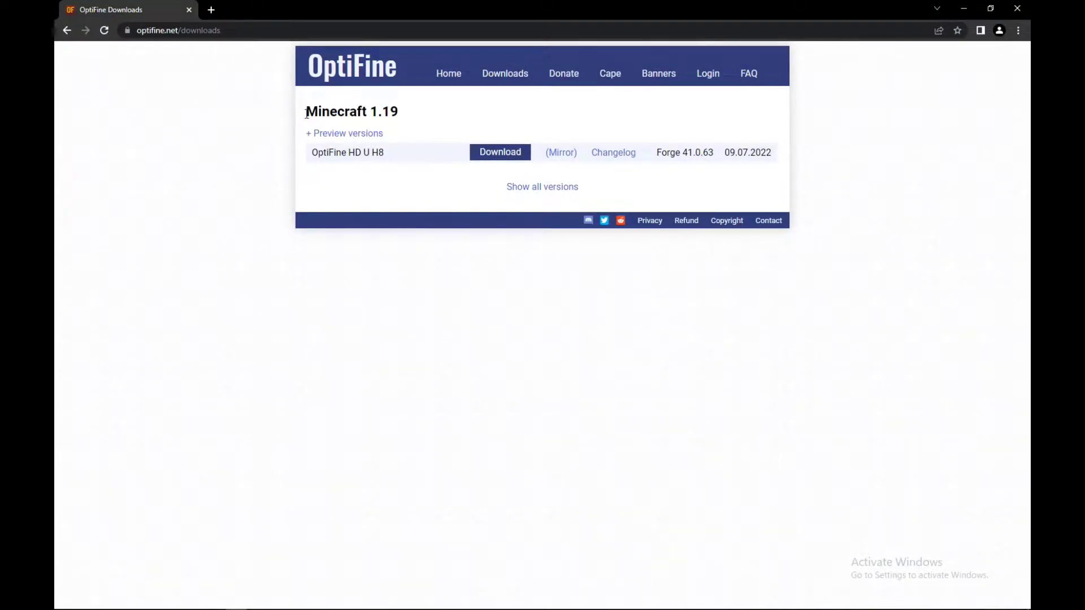
pyautogui.moveTo(306, 113); pyautogui.dragTo(384, 113)
pyautogui.click(416, 115)
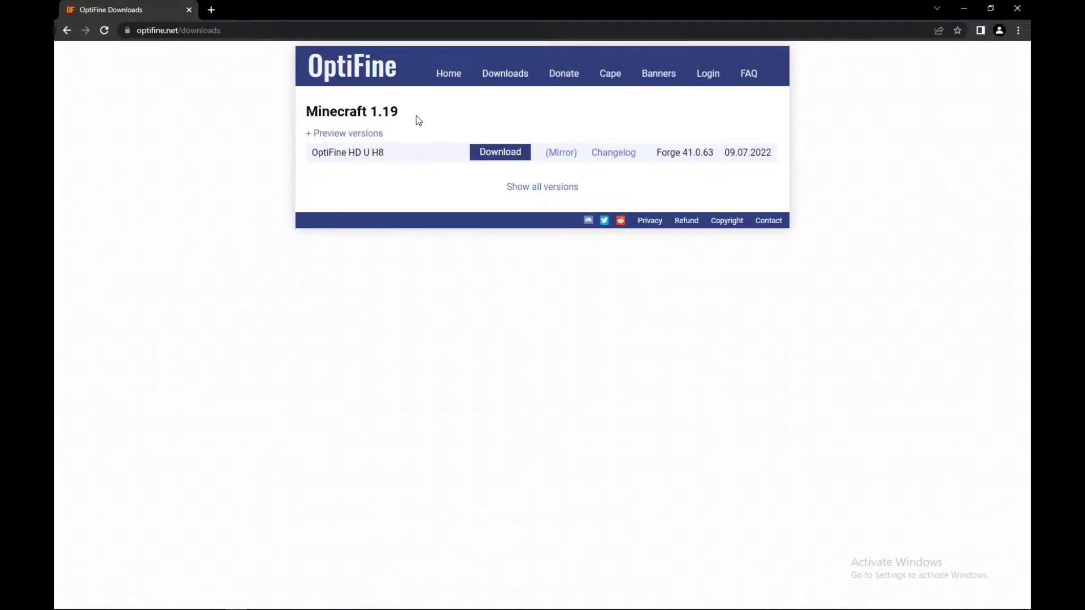
pyautogui.click(499, 161)
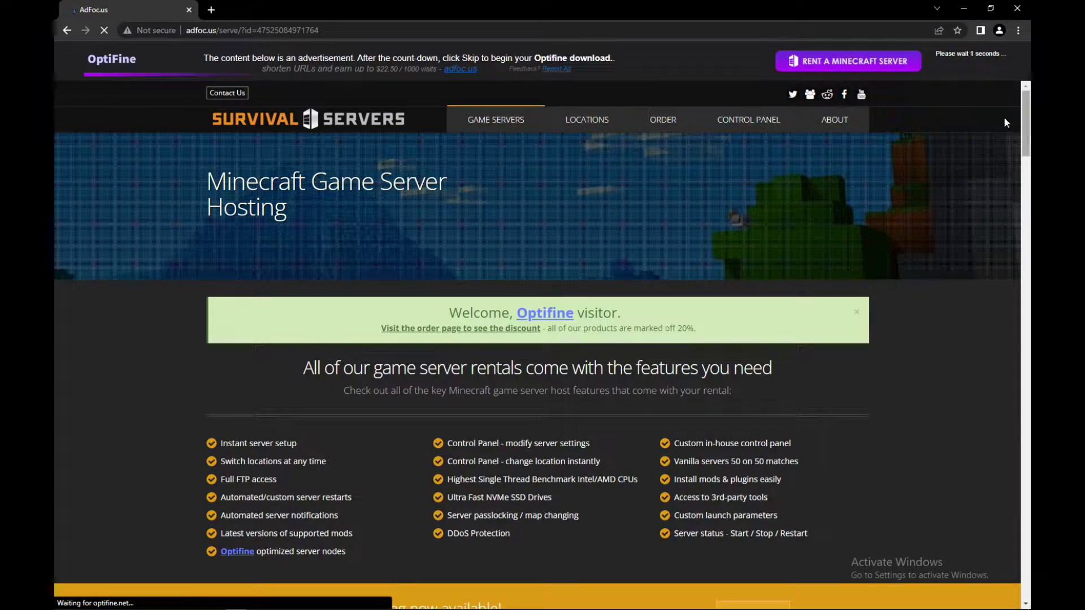
pyautogui.click(962, 67)
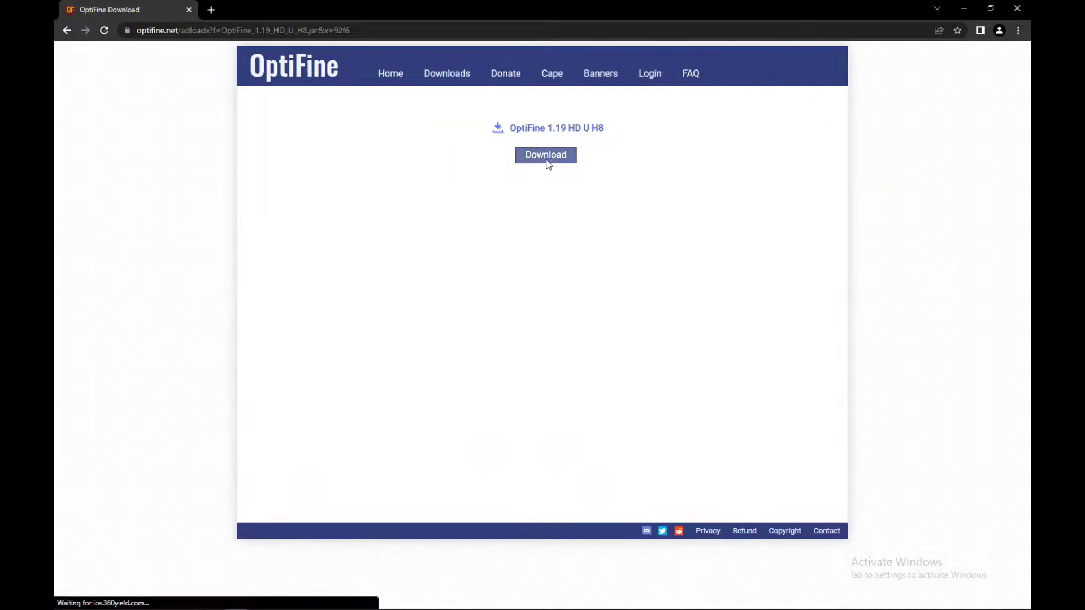
pyautogui.click(546, 160)
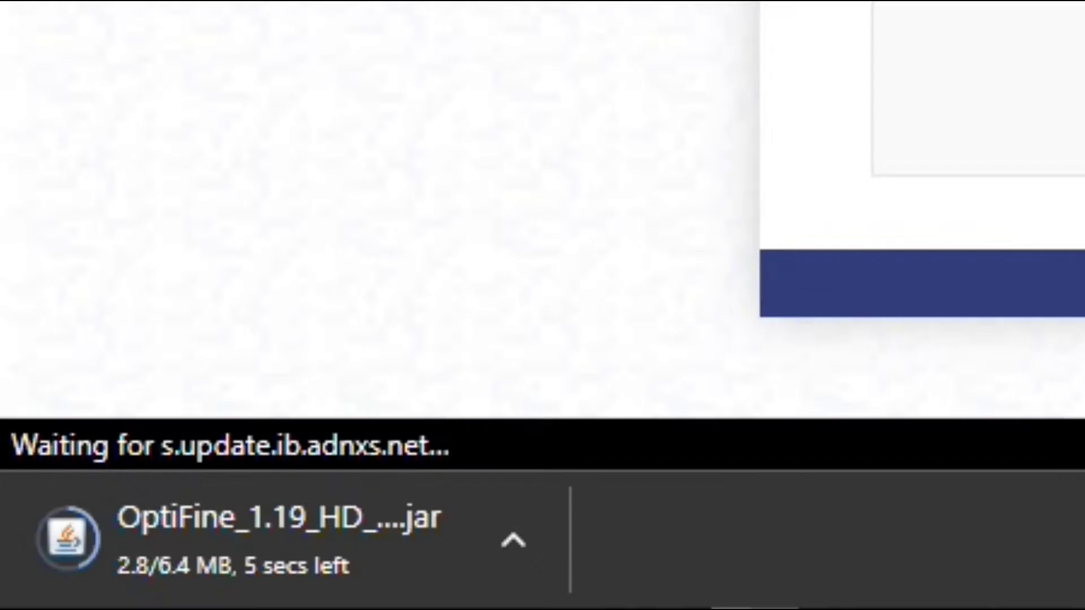
pyautogui.click(514, 540)
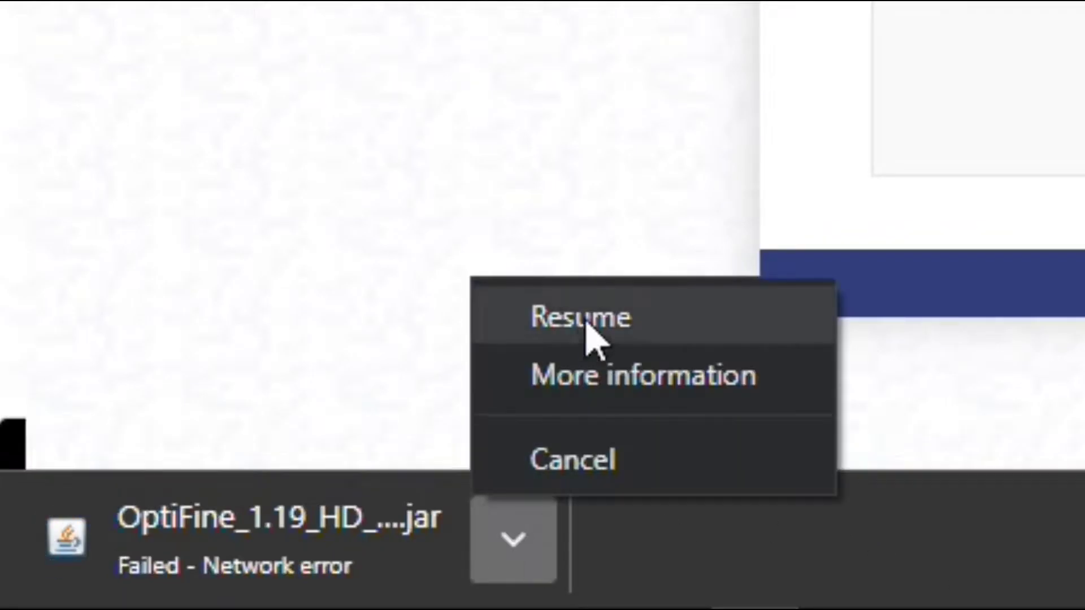
pyautogui.click(592, 330)
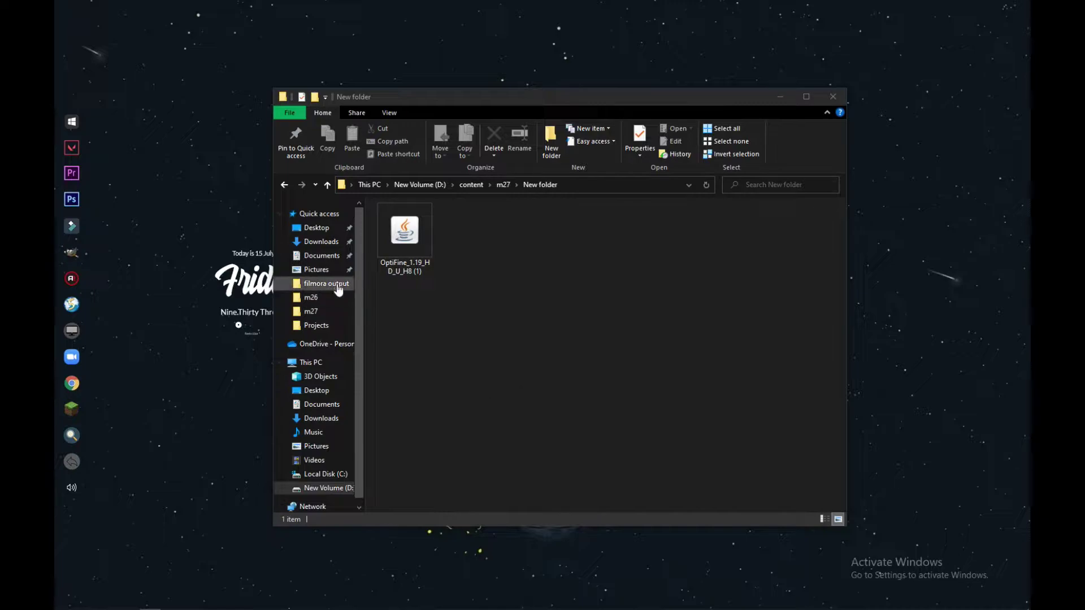
# - Run the downloaded OptiFine jar and install HD Ultra H8 into .minecraft, confirming the success message
pyautogui.doubleClick(429, 264)
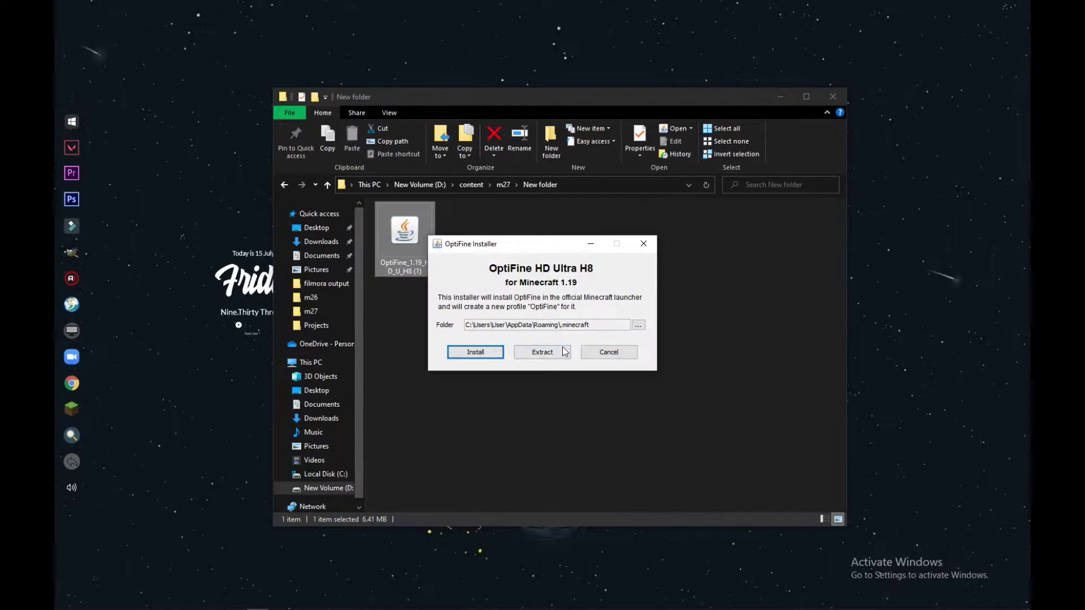
pyautogui.click(495, 354)
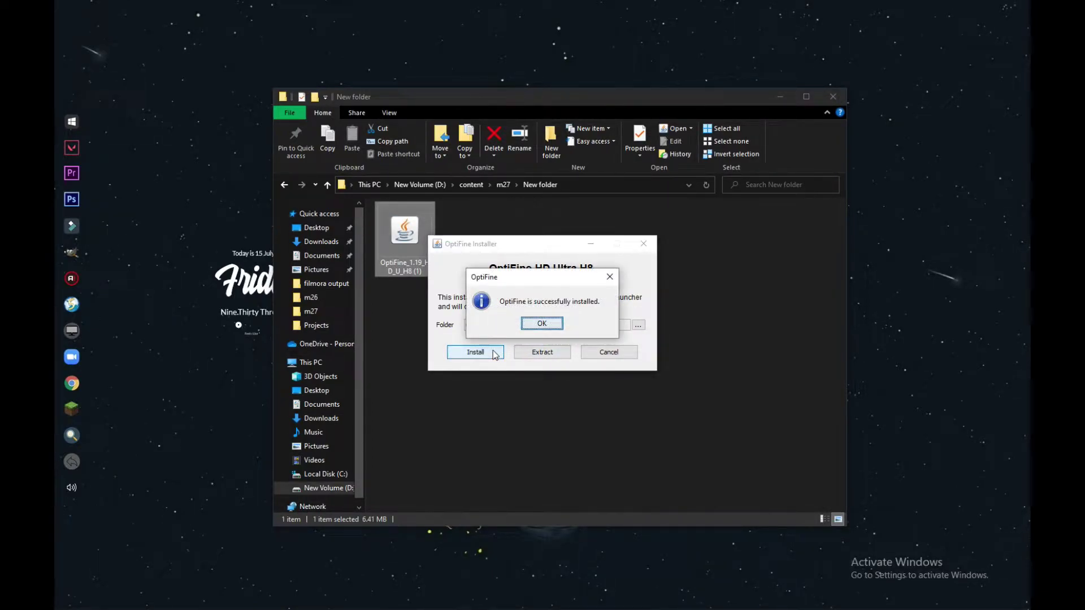
pyautogui.click(552, 325)
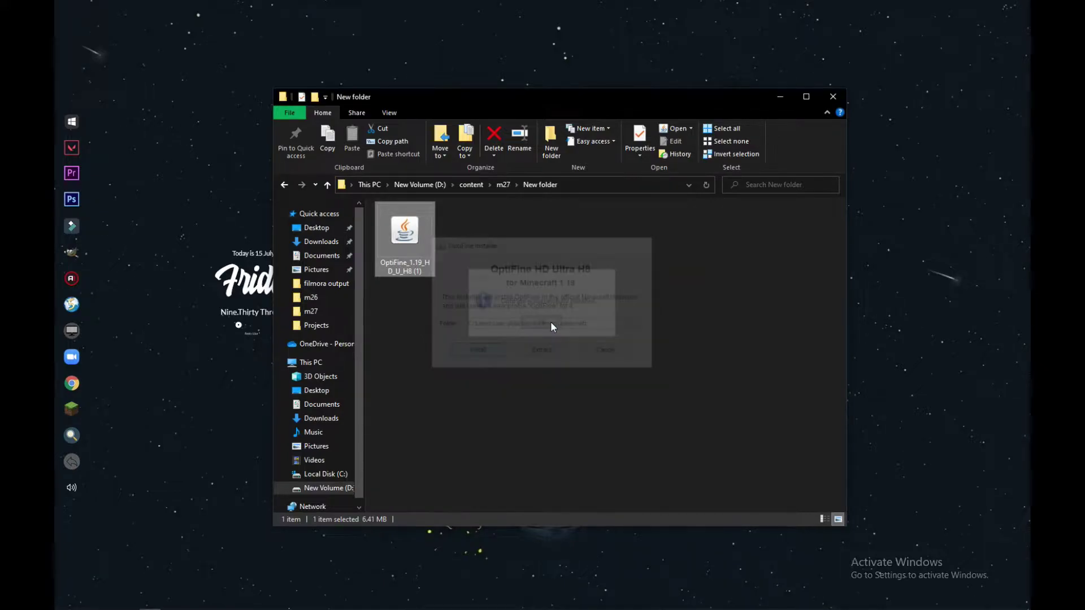
# - Copy the OptiFine 1.19 HD U H8 jar from the download folder
pyautogui.rightClick(413, 246)
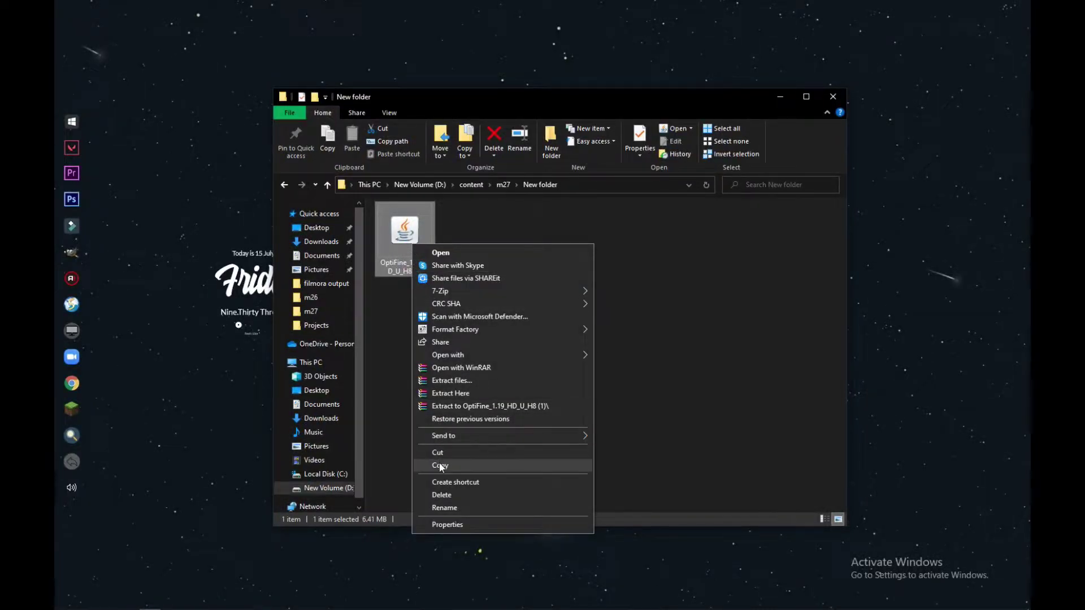
pyautogui.click(440, 466)
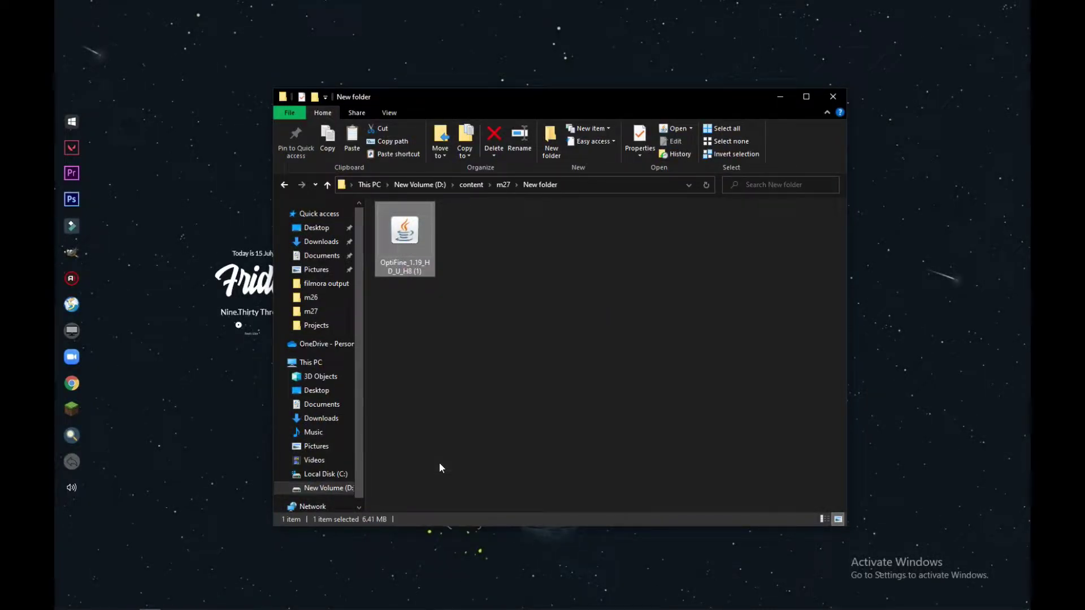
pyautogui.click(839, 96)
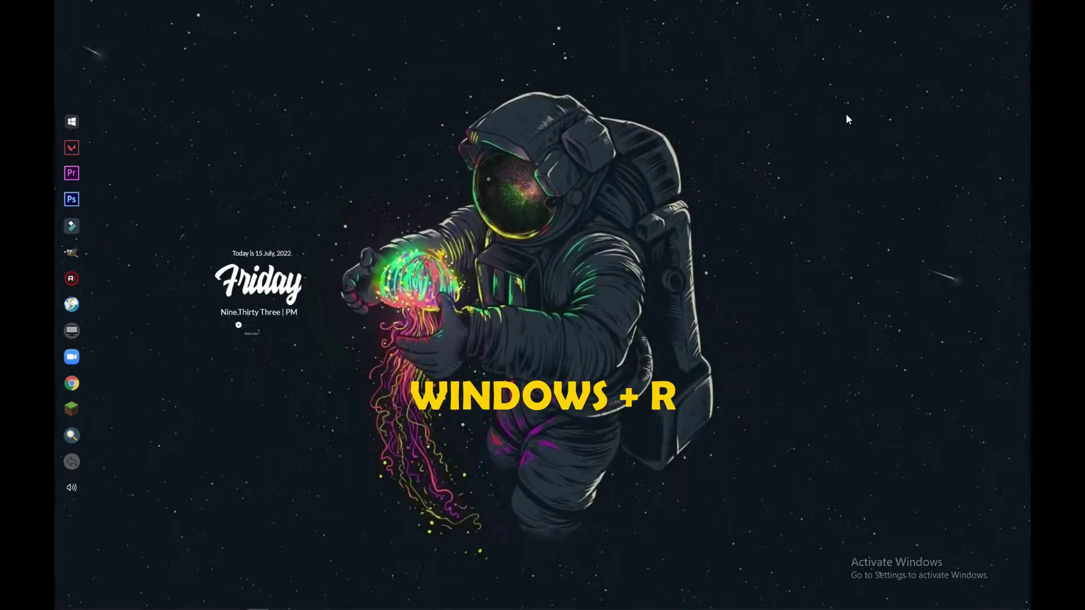
# - Paste the jar into AppData\Roaming\.minecraft\mods, reached through the Win+R run box
pyautogui.press('super+r')
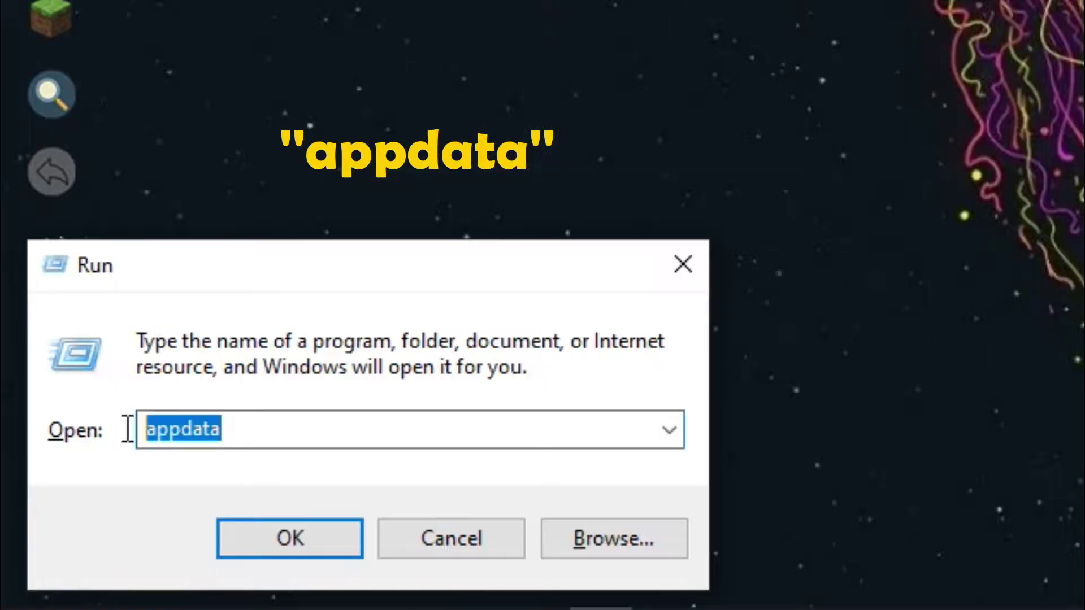
pyautogui.click(155, 548)
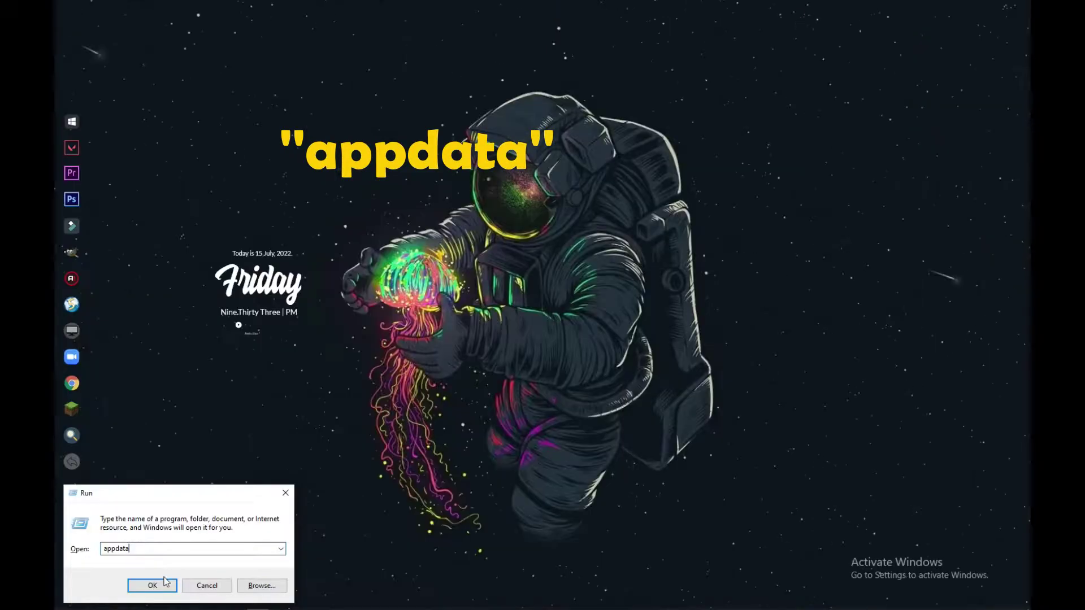
pyautogui.click(332, 538)
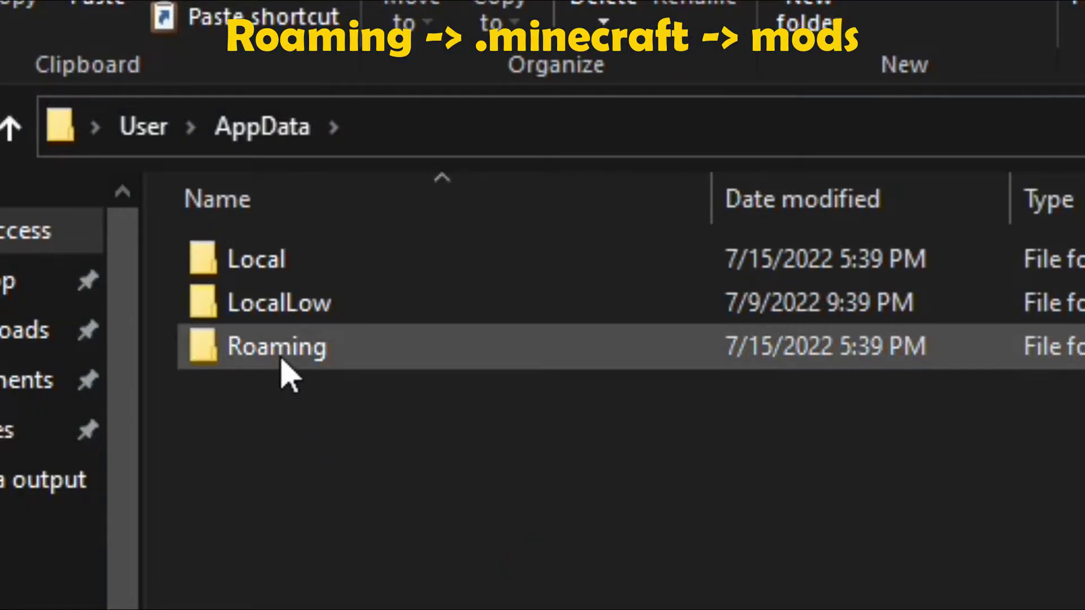
pyautogui.doubleClick(282, 364)
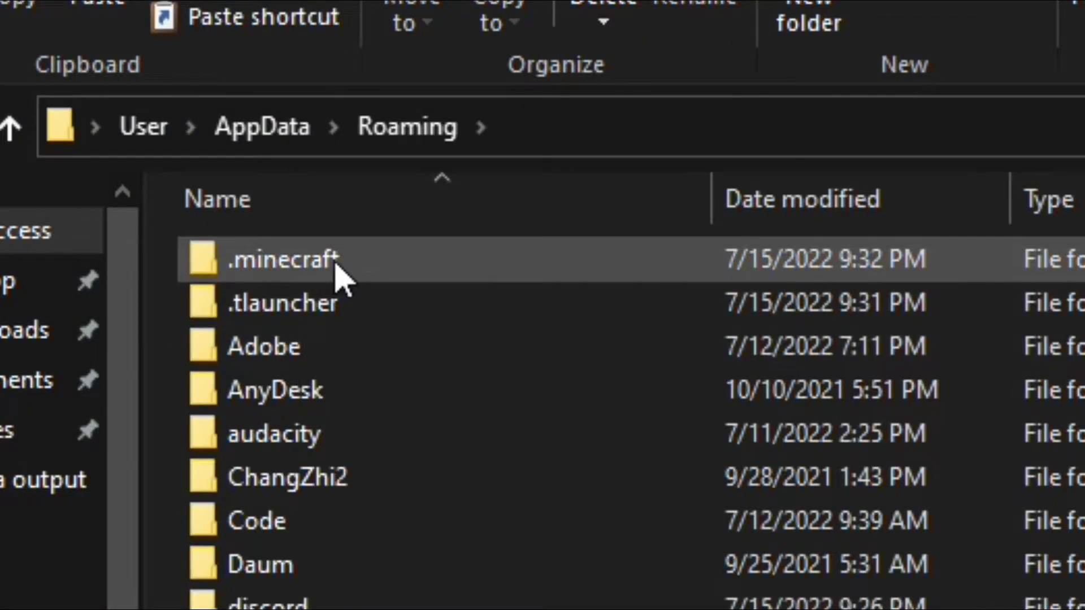
pyautogui.doubleClick(476, 271)
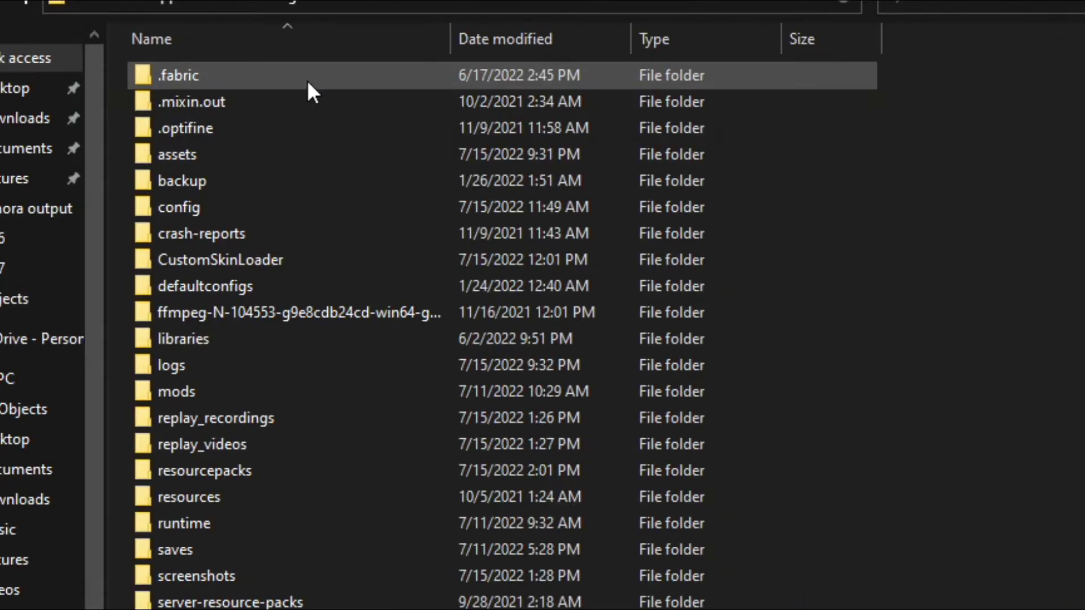
pyautogui.doubleClick(187, 390)
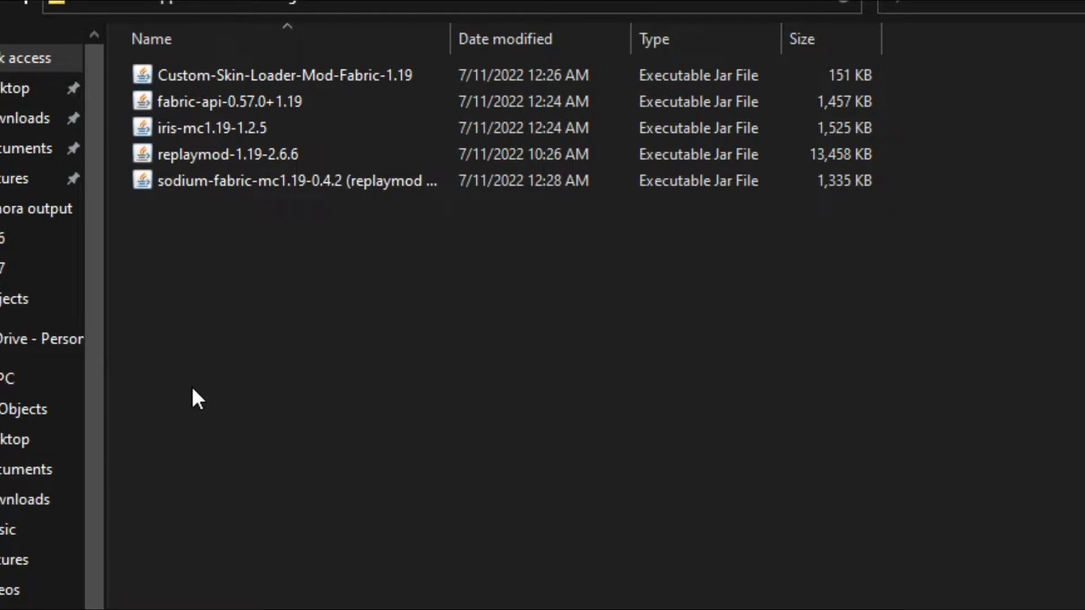
pyautogui.rightClick(335, 283)
pyautogui.click(401, 458)
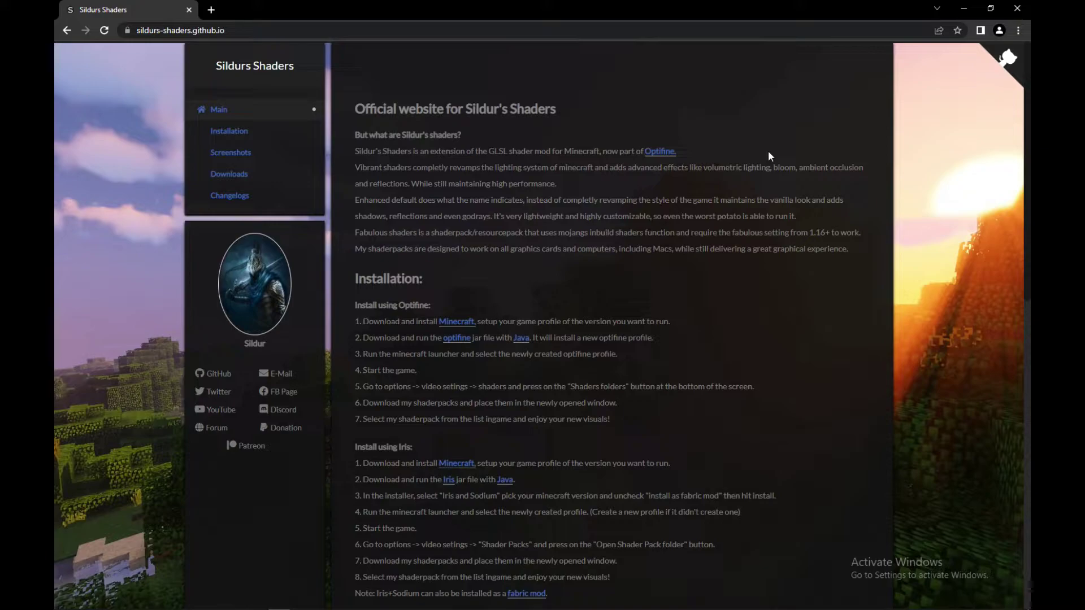
# - Download the Vibrant shaders v1.32 Extreme-Volumetric lighting zip via CurseForge, skipping the ad
pyautogui.scroll(-15, 767, 151)
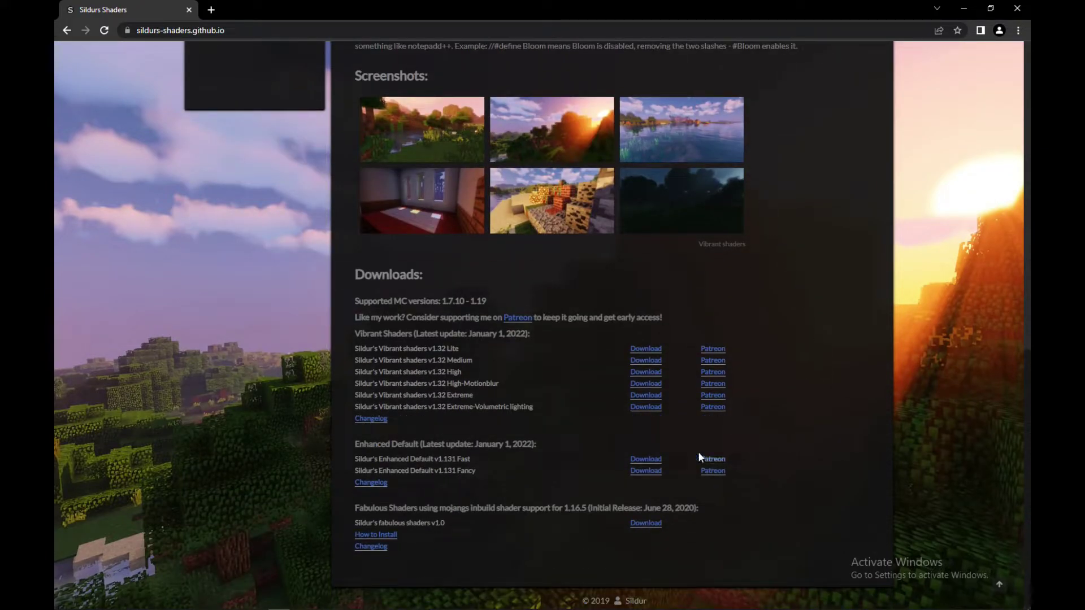
pyautogui.click(647, 410)
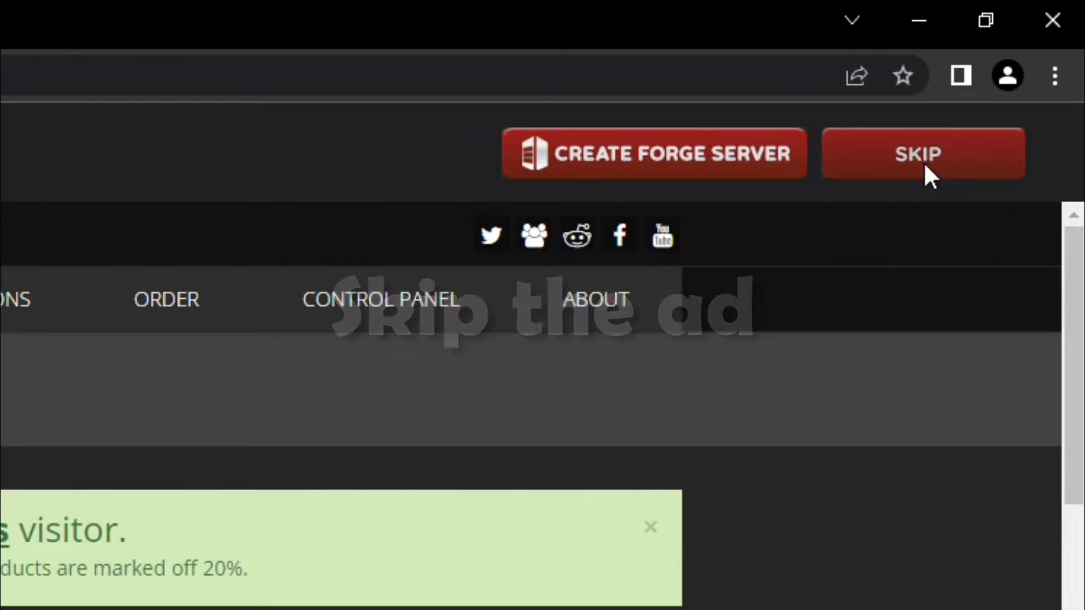
pyautogui.click(929, 168)
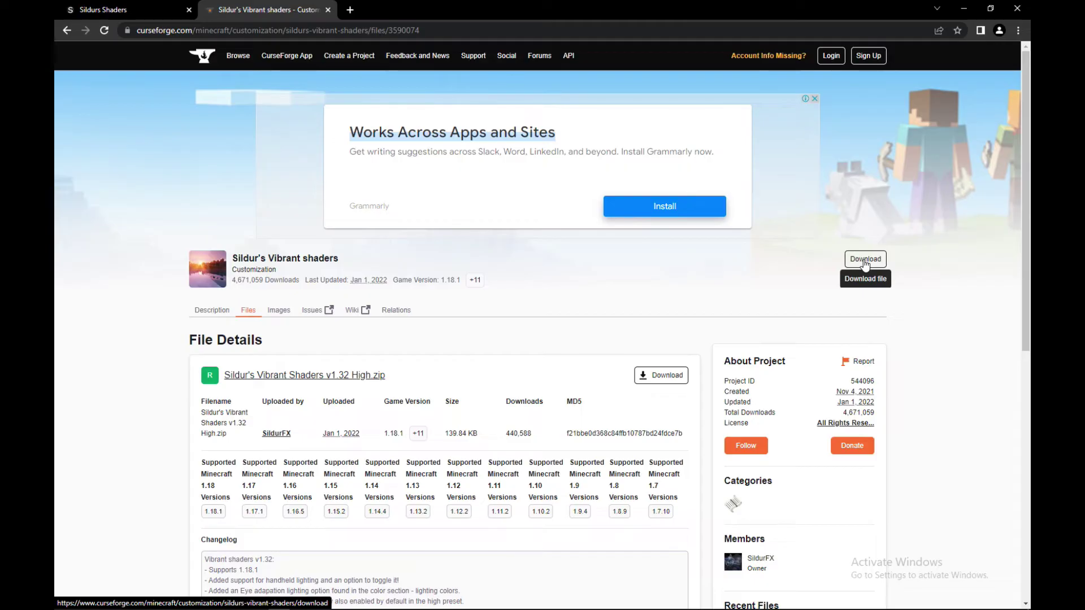
pyautogui.click(865, 260)
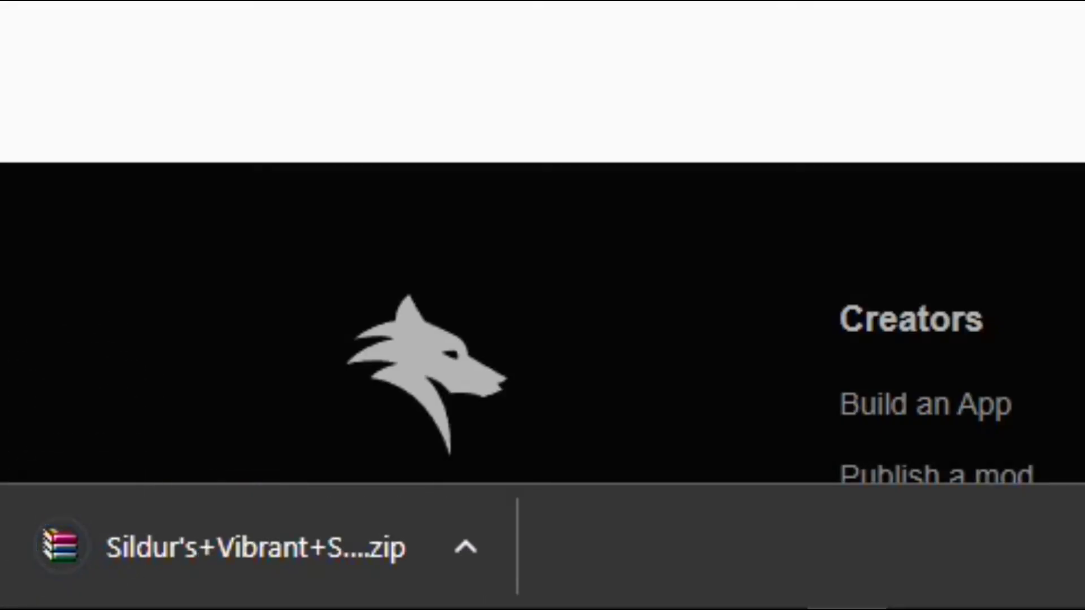
# - Copy the downloaded Sildur's Vibrant Shaders v1.32 Extreme zip
pyautogui.moveTo(456, 596)
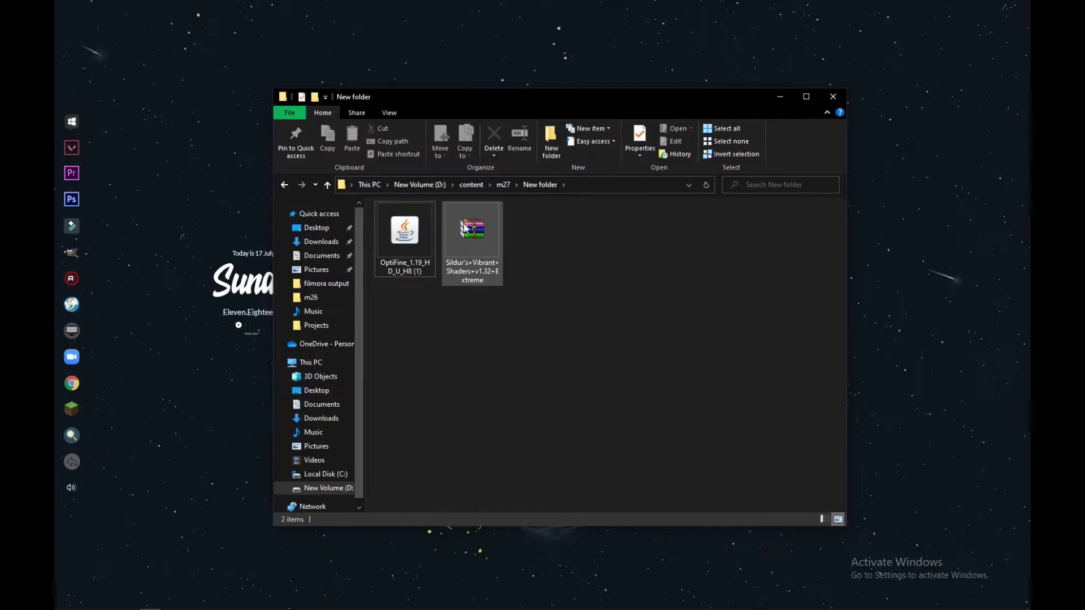
pyautogui.click(464, 227)
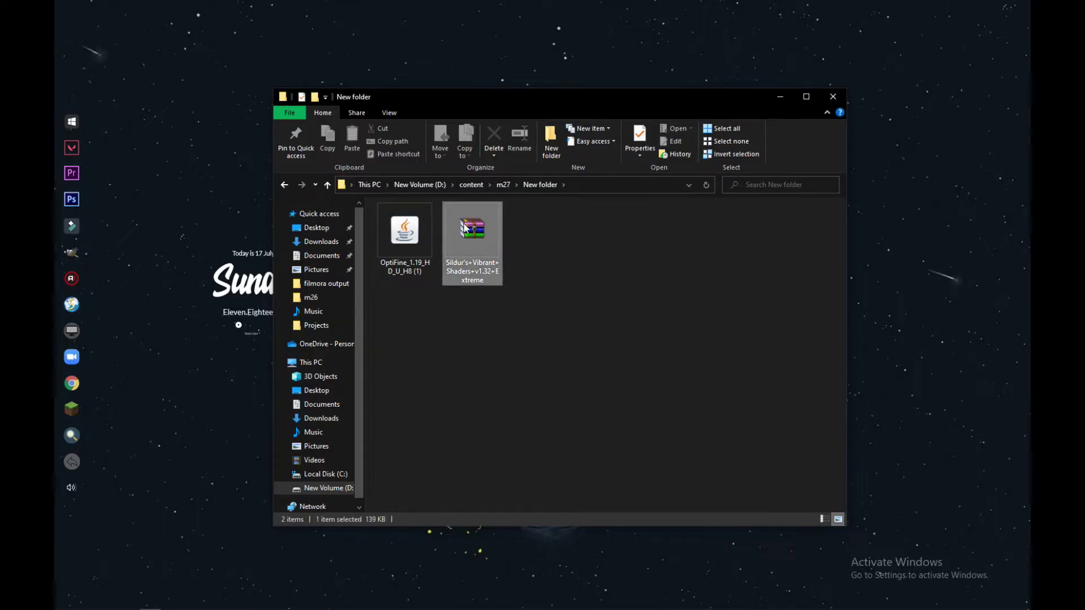
pyautogui.rightClick(464, 227)
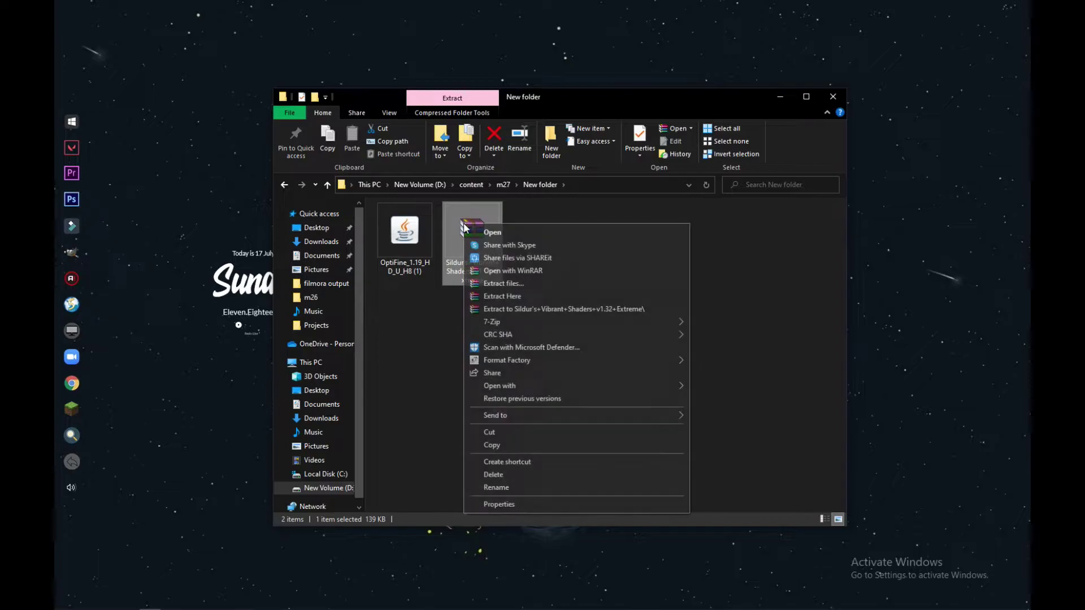
pyautogui.click(562, 450)
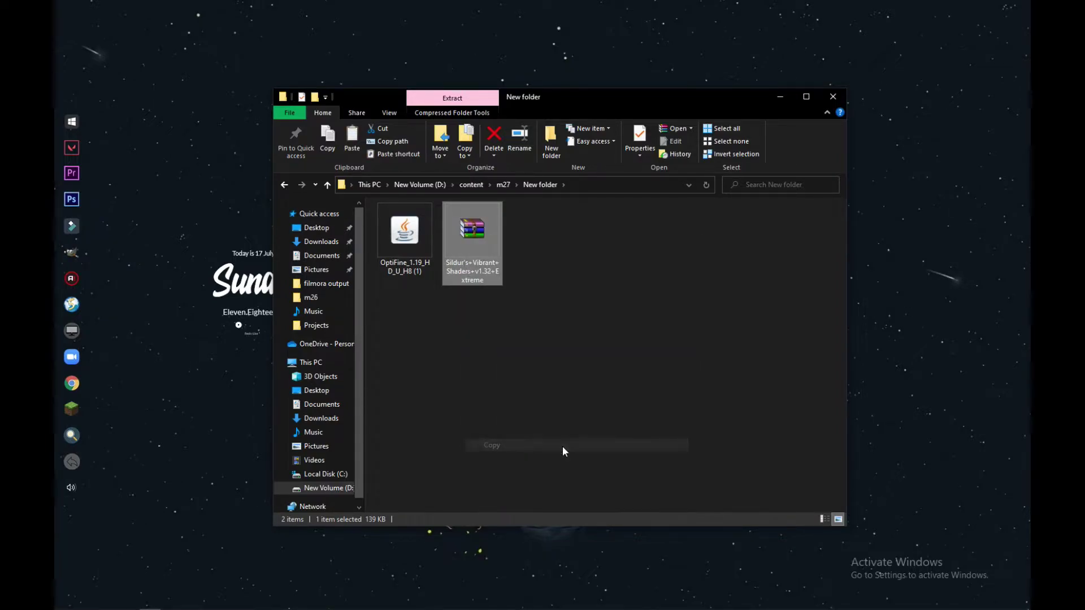
pyautogui.click(563, 451)
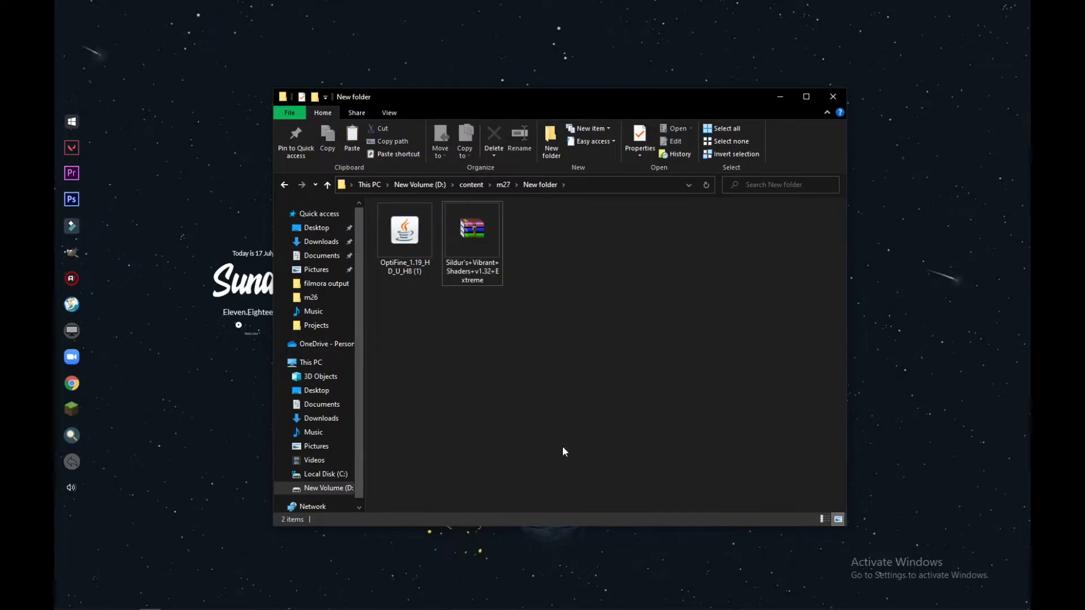
# - Paste the zip into AppData\Roaming\.minecraft\shaderpacks, reached through the Win+R run box
pyautogui.press('super+r')
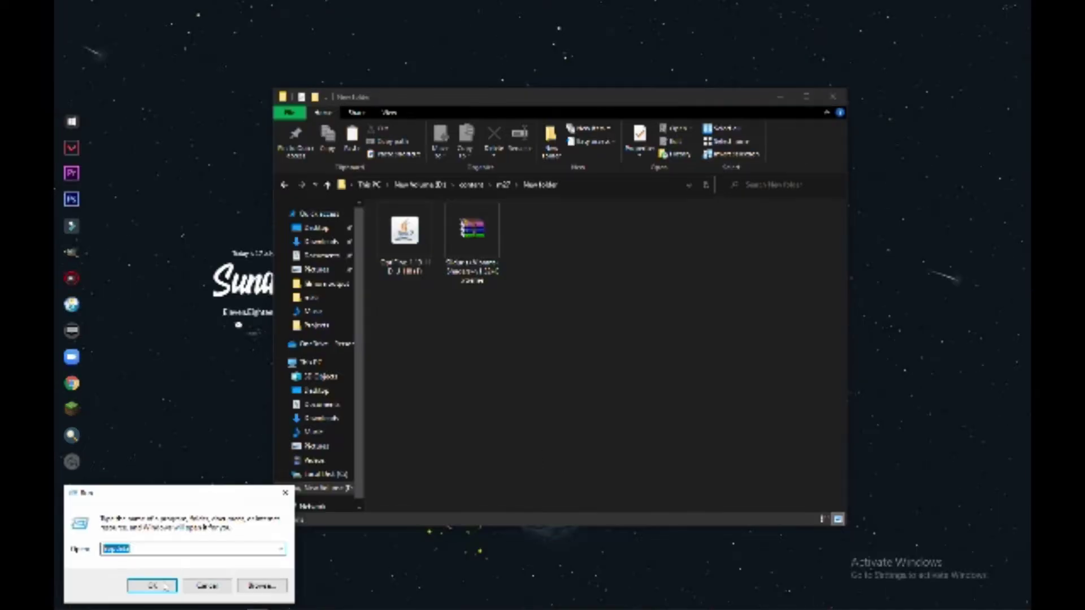
pyautogui.click(163, 586)
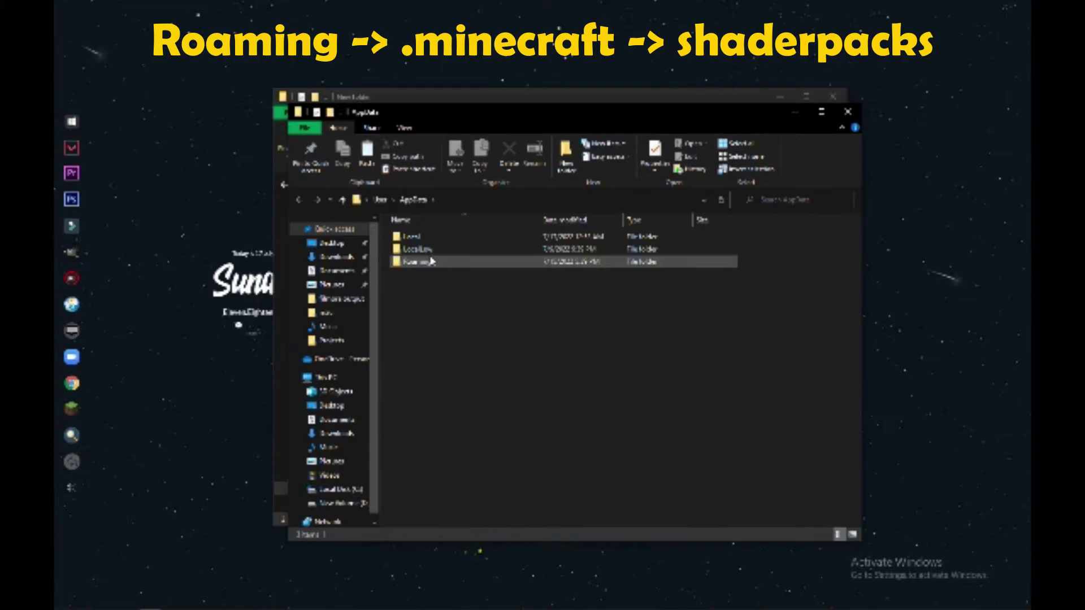
pyautogui.doubleClick(430, 261)
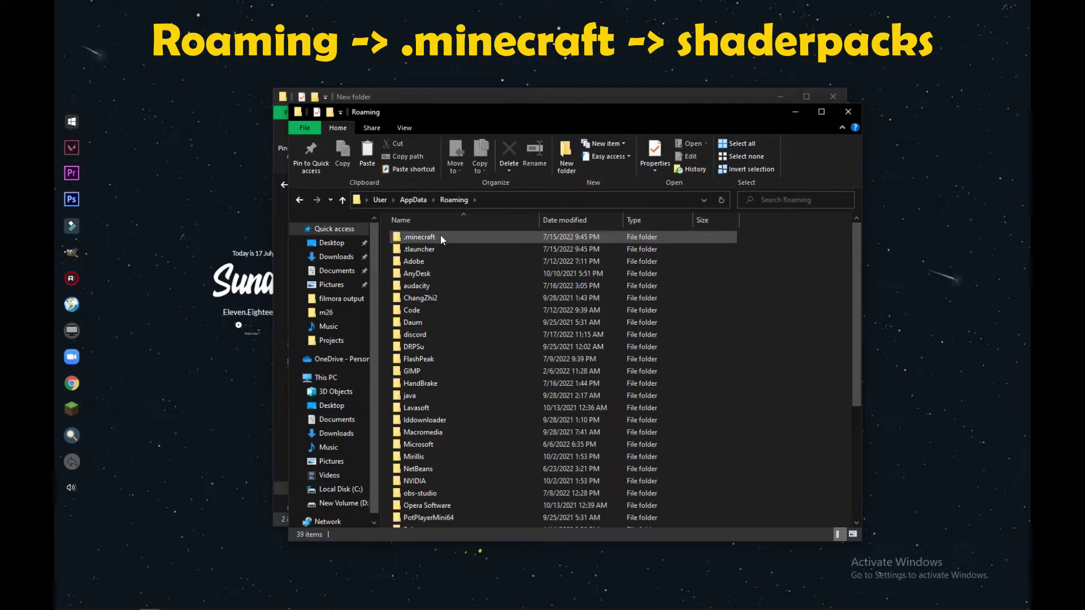
pyautogui.doubleClick(440, 236)
pyautogui.scroll(-2, 560, 429)
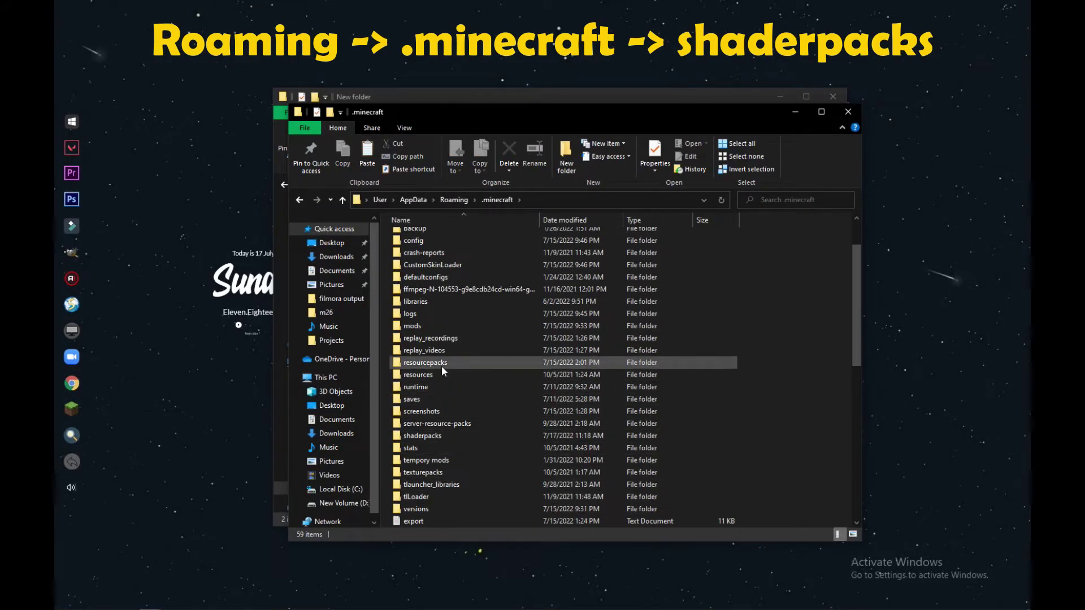
pyautogui.doubleClick(459, 436)
pyautogui.rightClick(815, 283)
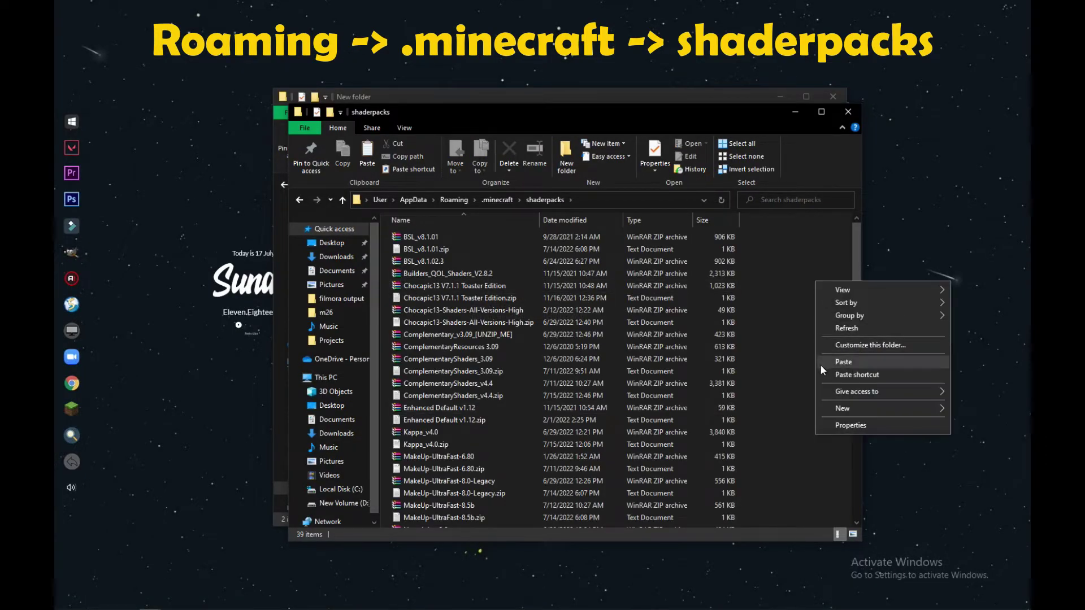
pyautogui.click(842, 361)
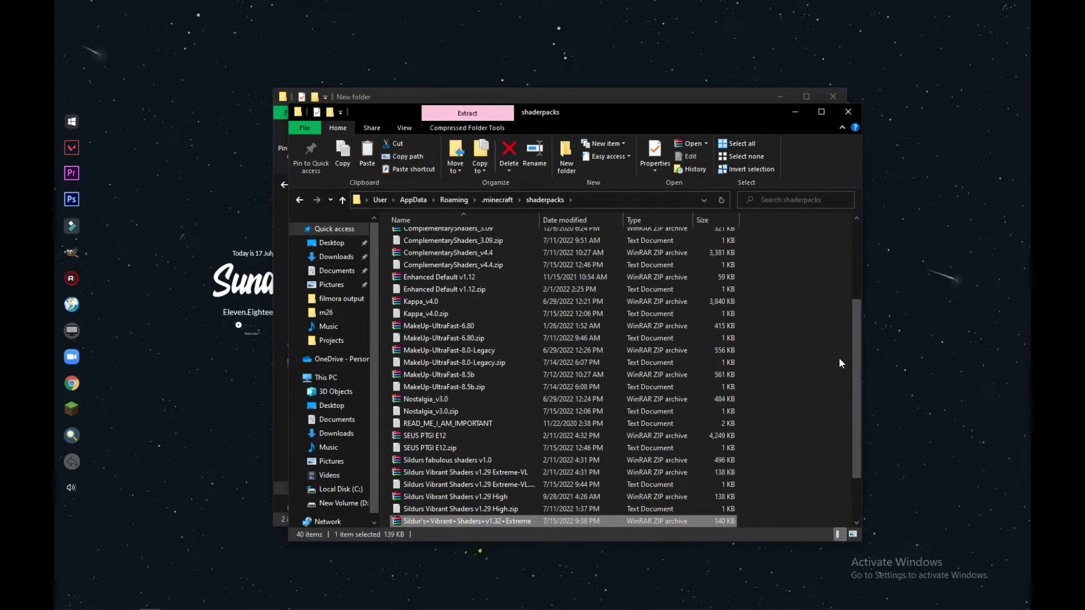
pyautogui.scroll(-2, 760, 426)
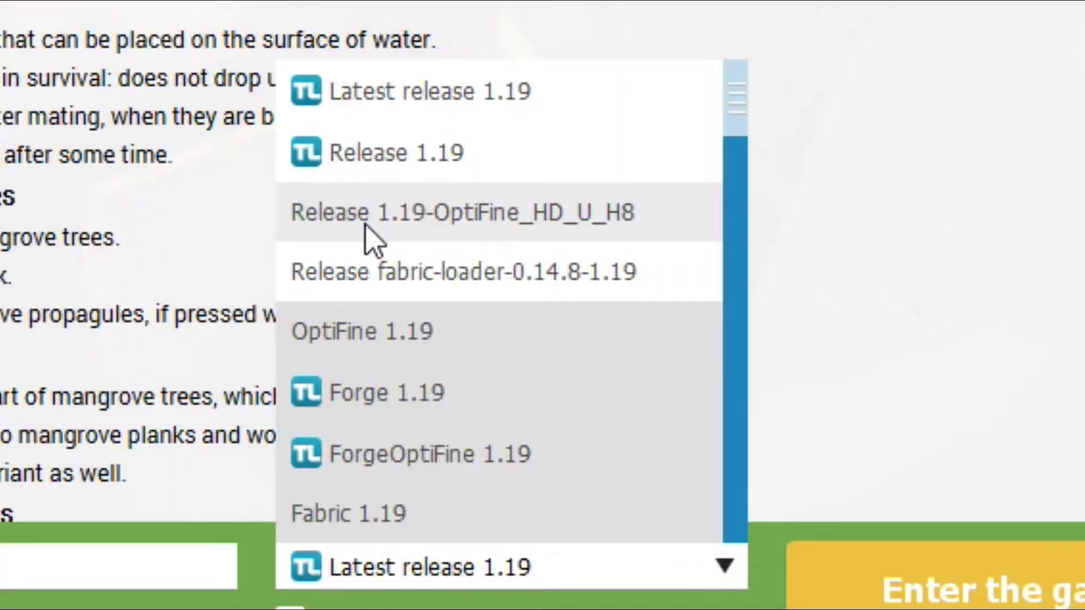
# - Choose Release 1.19-OptiFine_HD_U_H8 in the version list and enter the game
pyautogui.click(370, 240)
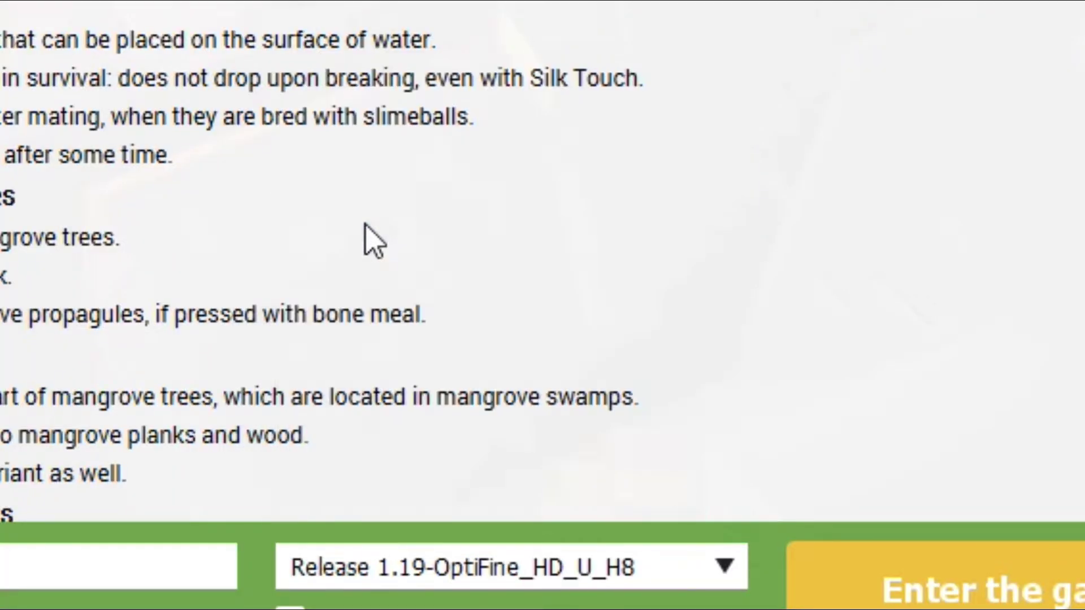
pyautogui.click(454, 574)
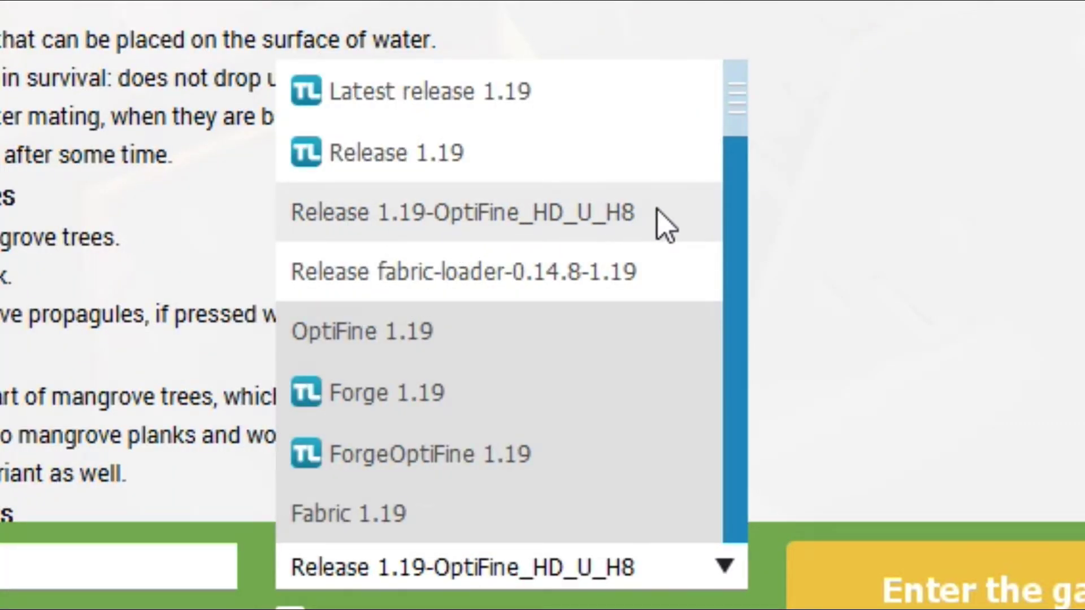
pyautogui.click(663, 225)
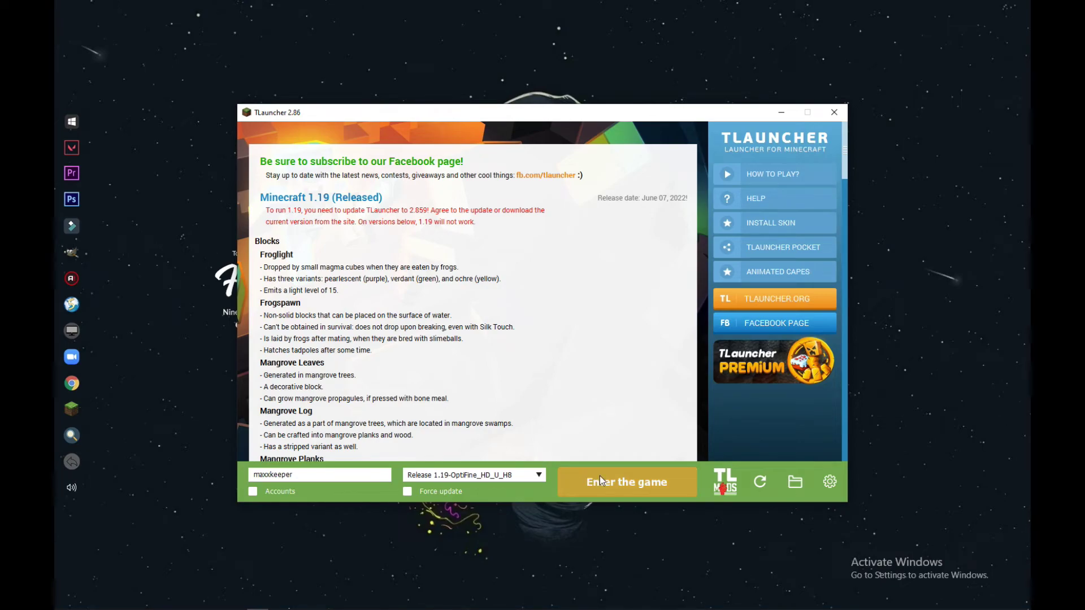
pyautogui.click(599, 476)
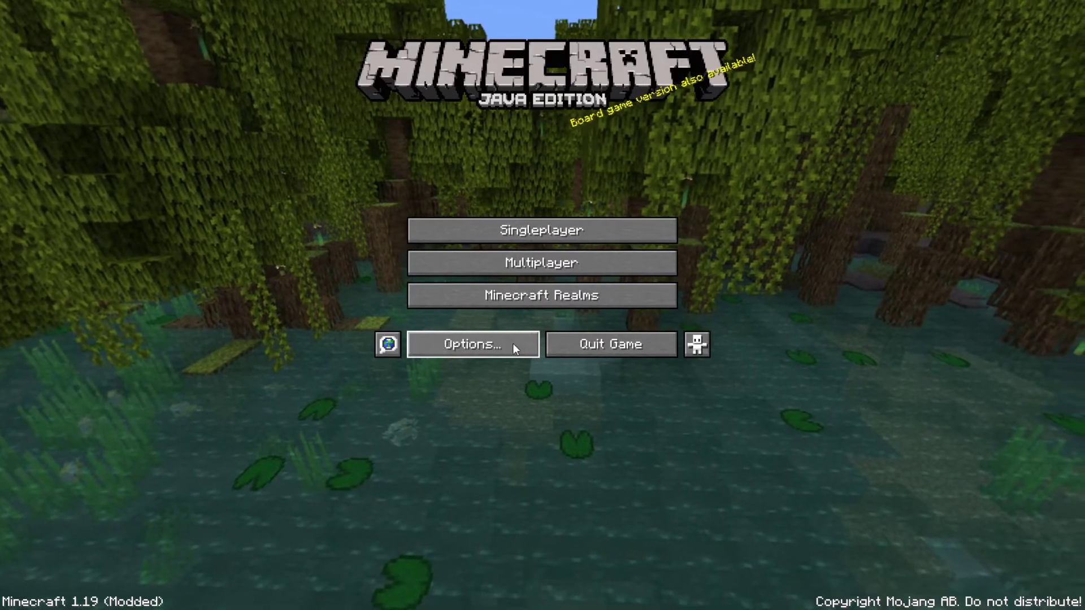
# - Go to Options > Video Settings > Shaders and scroll to the Sildur's Vibrant v1.32 Extreme pack
pyautogui.click(449, 345)
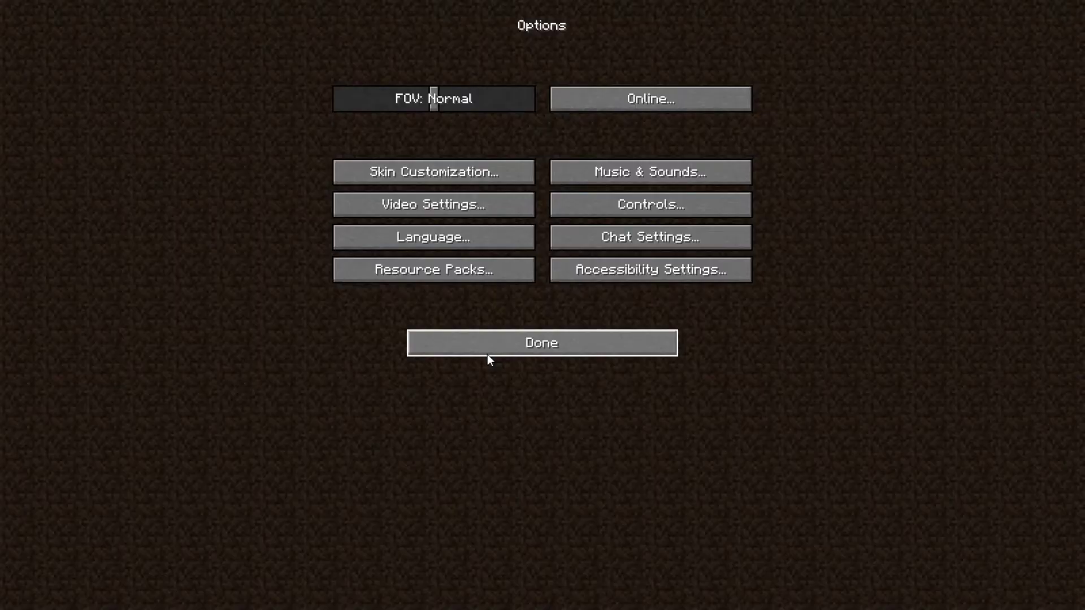
pyautogui.click(439, 199)
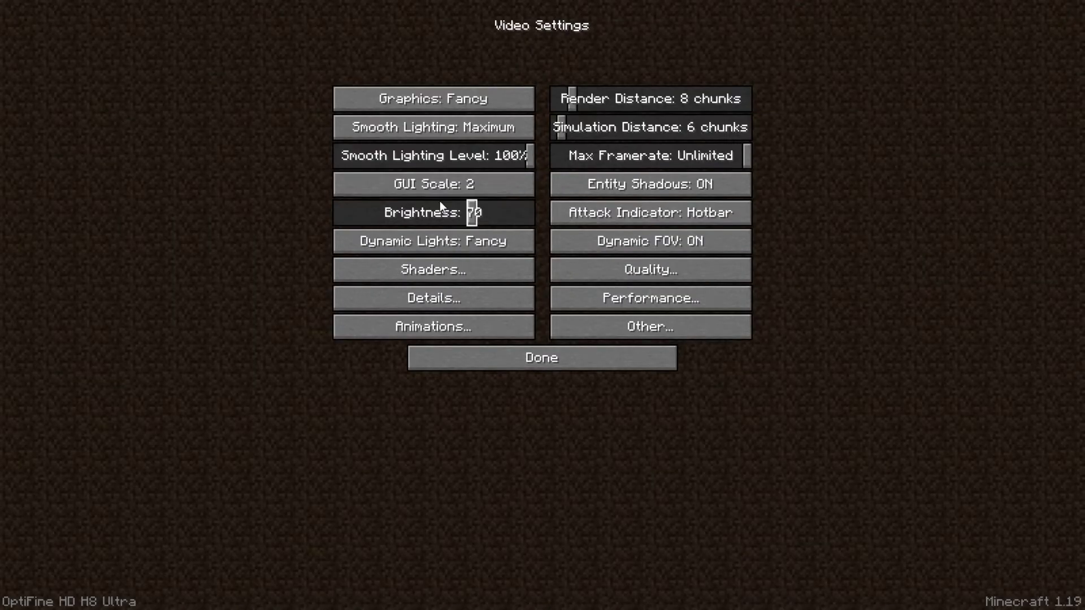
pyautogui.click(451, 272)
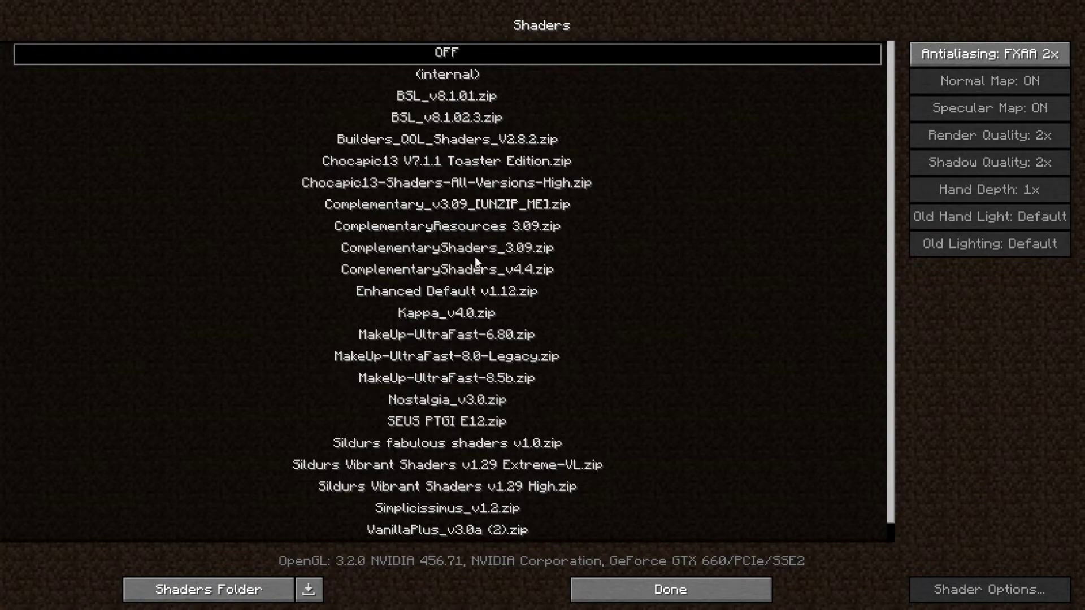
pyautogui.scroll(-3, 474, 256)
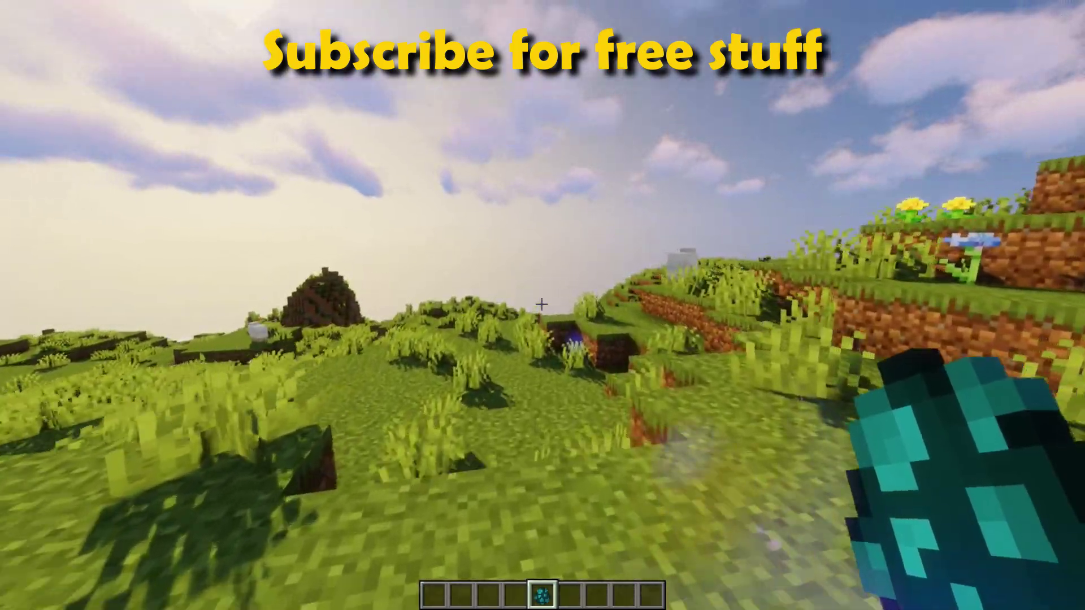
# - Delete the spawn egg from the hotbar via the creative inventory's Destroy Item slot
pyautogui.press('e')
pyautogui.click(531, 376)
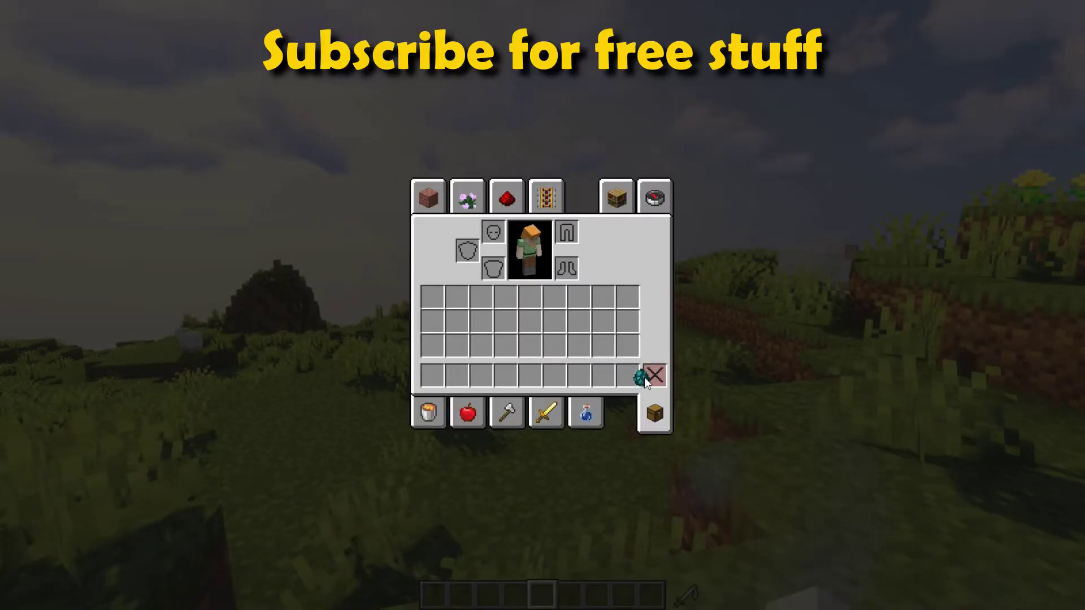
pyautogui.click(655, 376)
pyautogui.press('e')
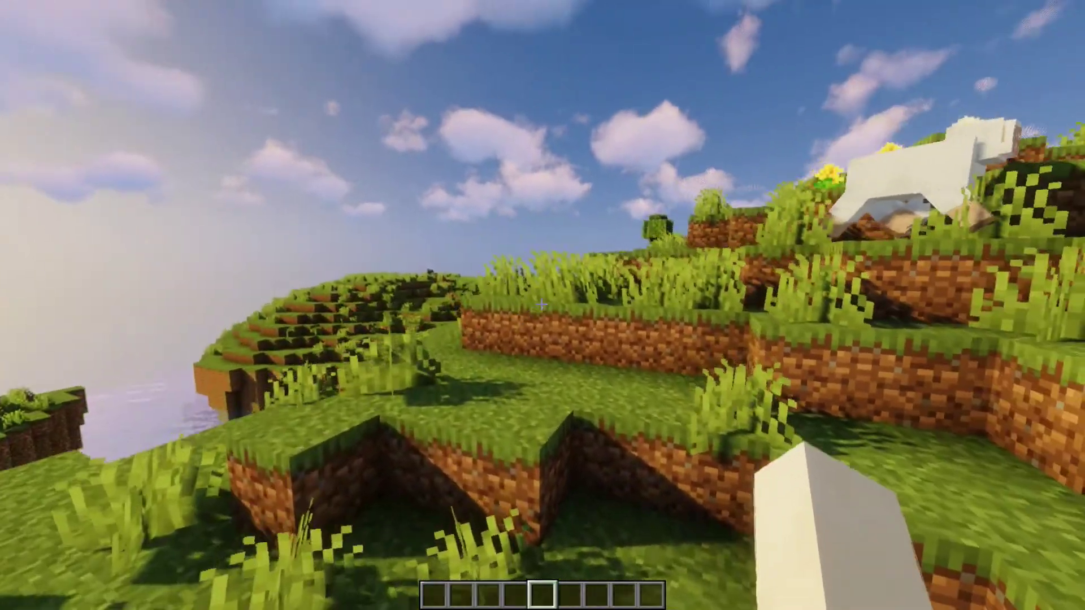